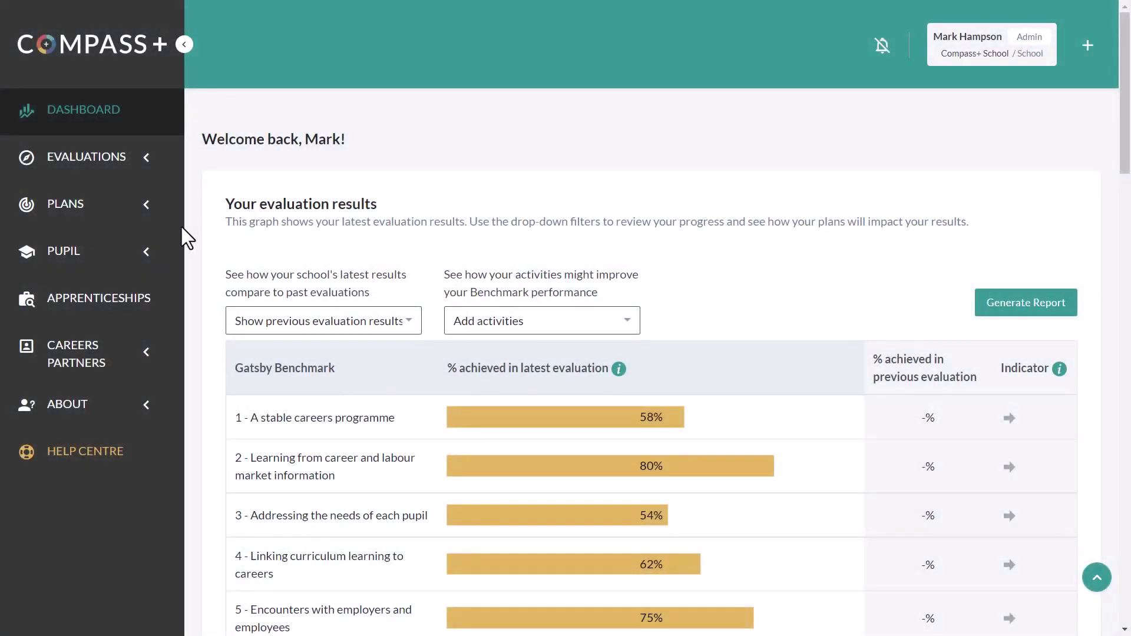
Open the Pupil Questionnaires summary report with Careers knowledge and skills results per questionnaire.
click(148, 256)
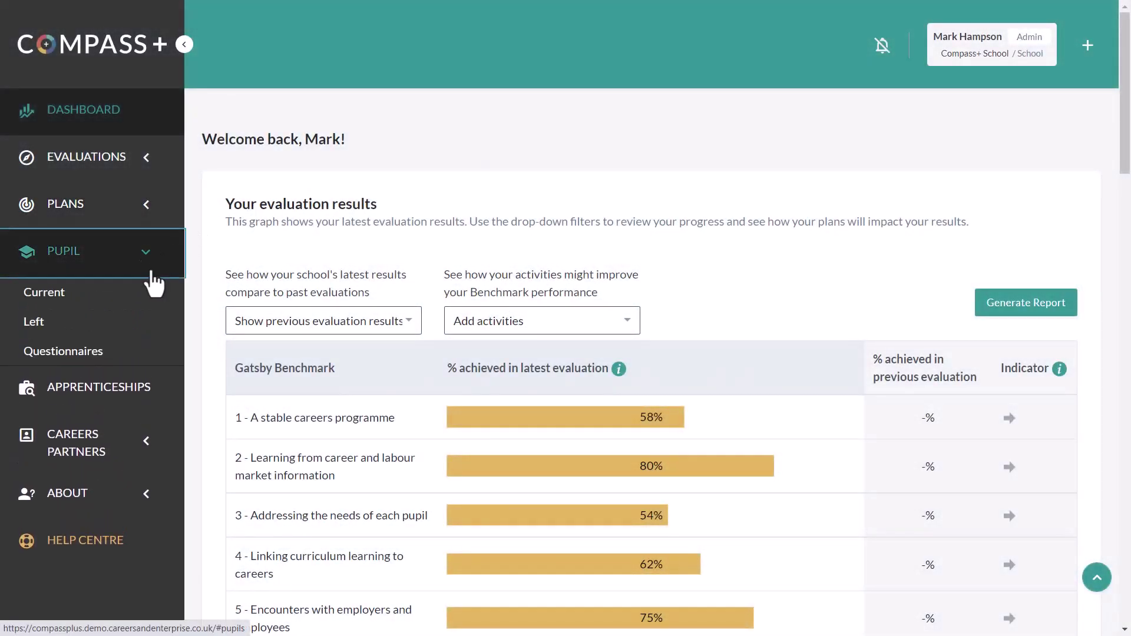
click(105, 353)
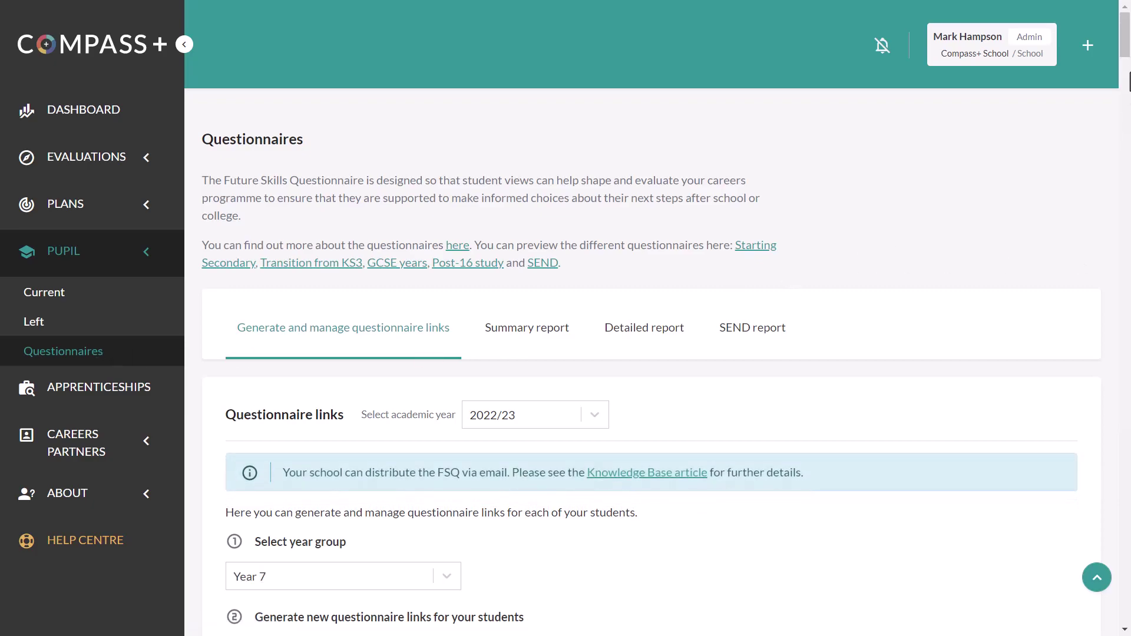
scroll(1129, 75, down, 3)
scroll(1119, 76, down, 1)
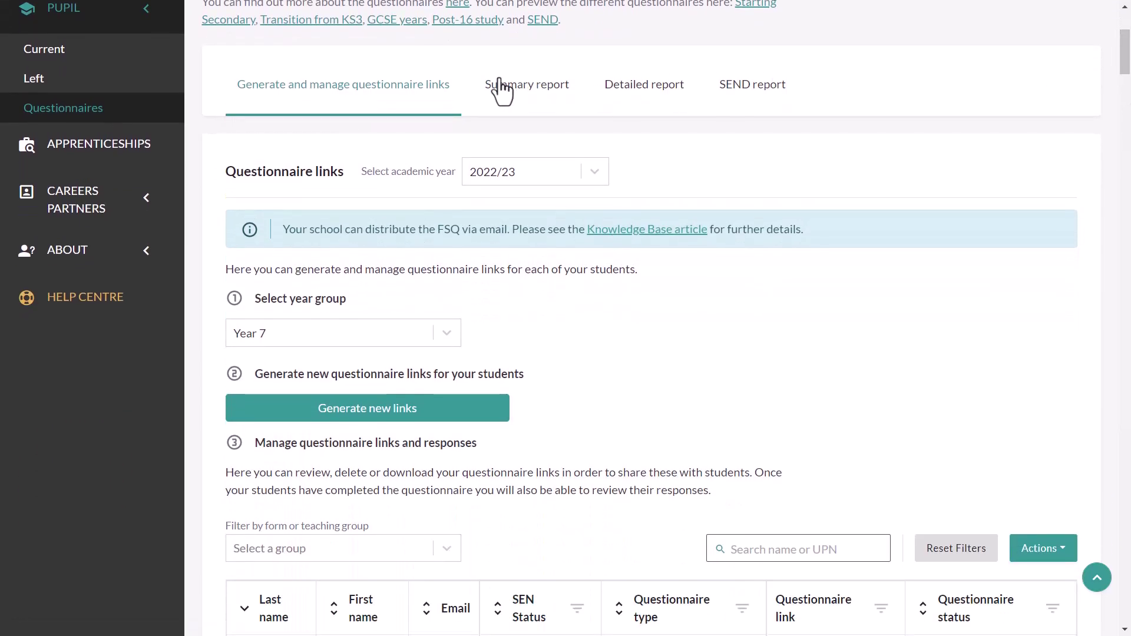
click(518, 82)
scroll(1129, 306, down, 3)
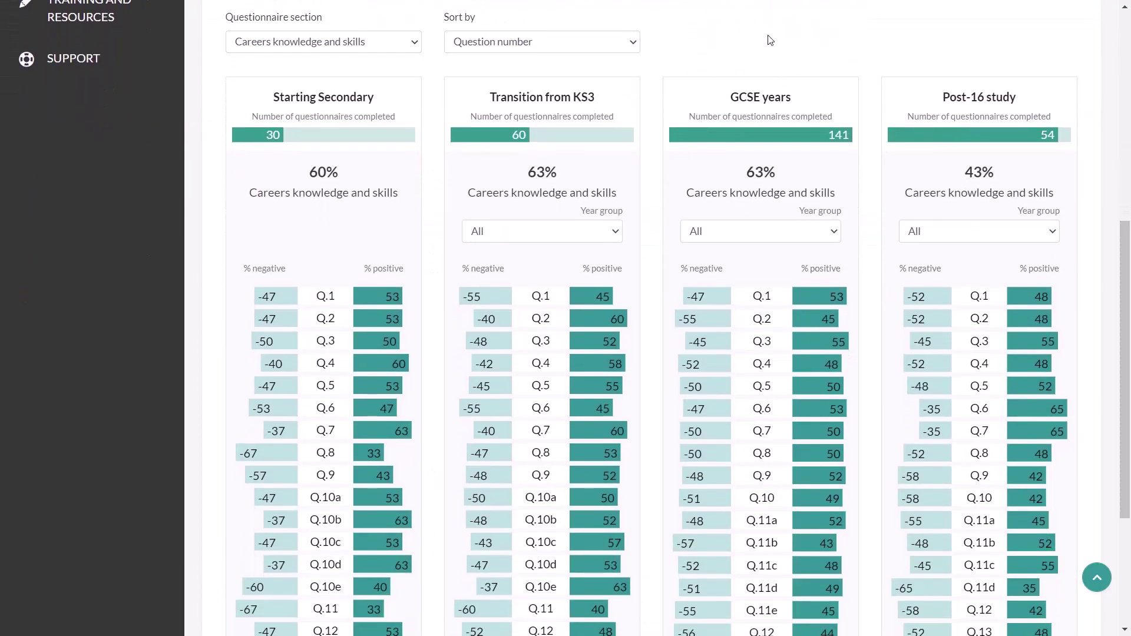
Sort the Careers knowledge and skills charts by Positive responses and read the question details.
click(568, 47)
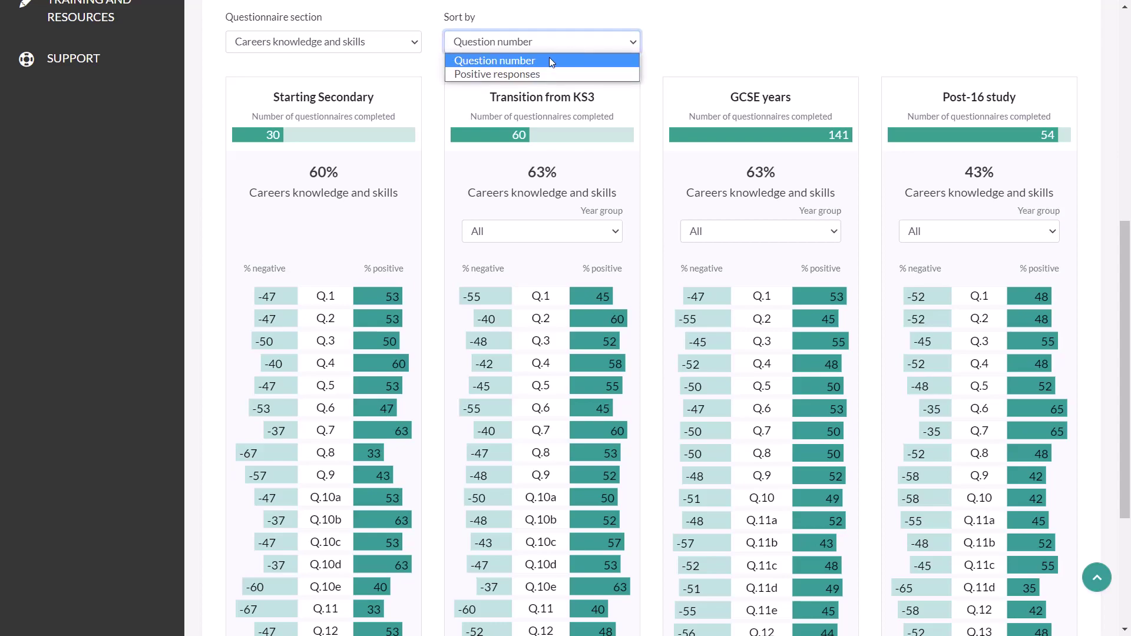
click(528, 74)
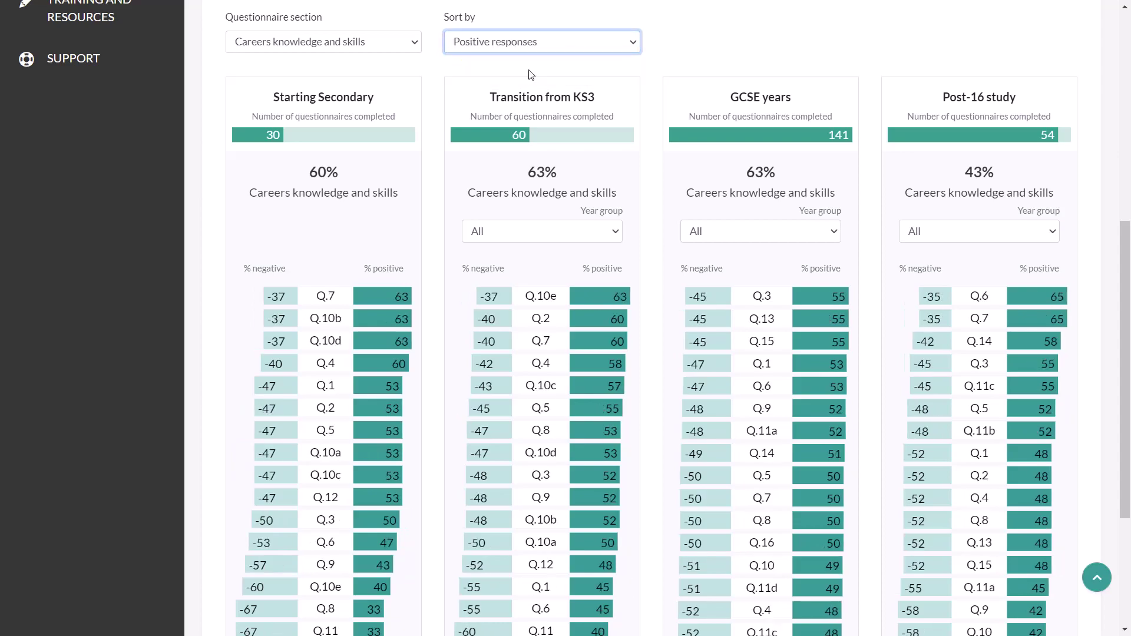
scroll(425, 275, down, 3)
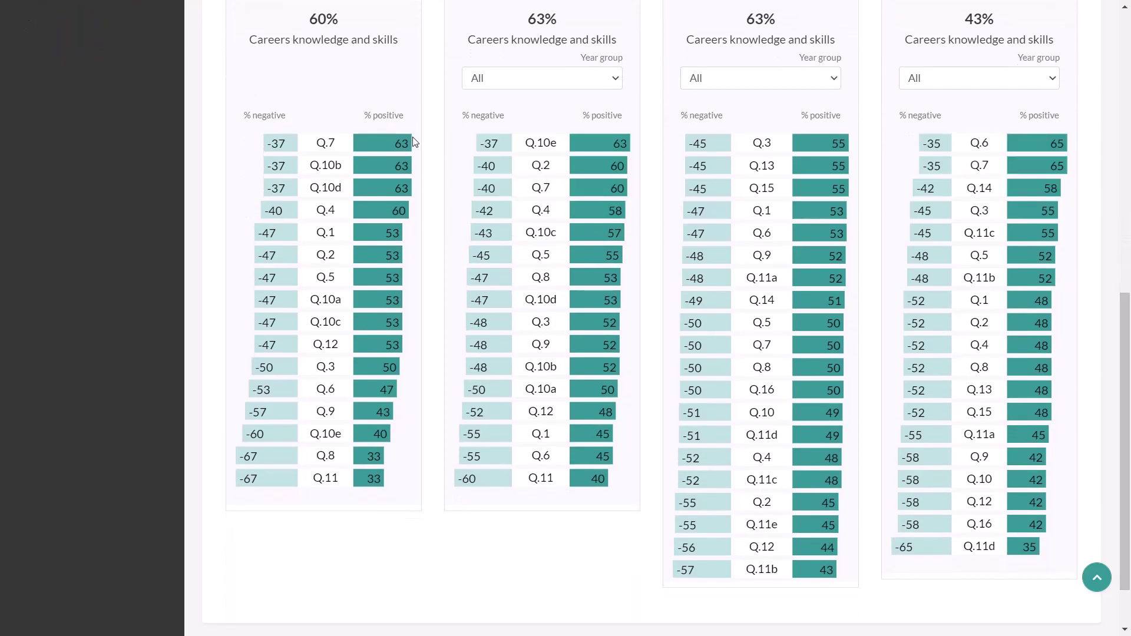
mouse_move(405, 162)
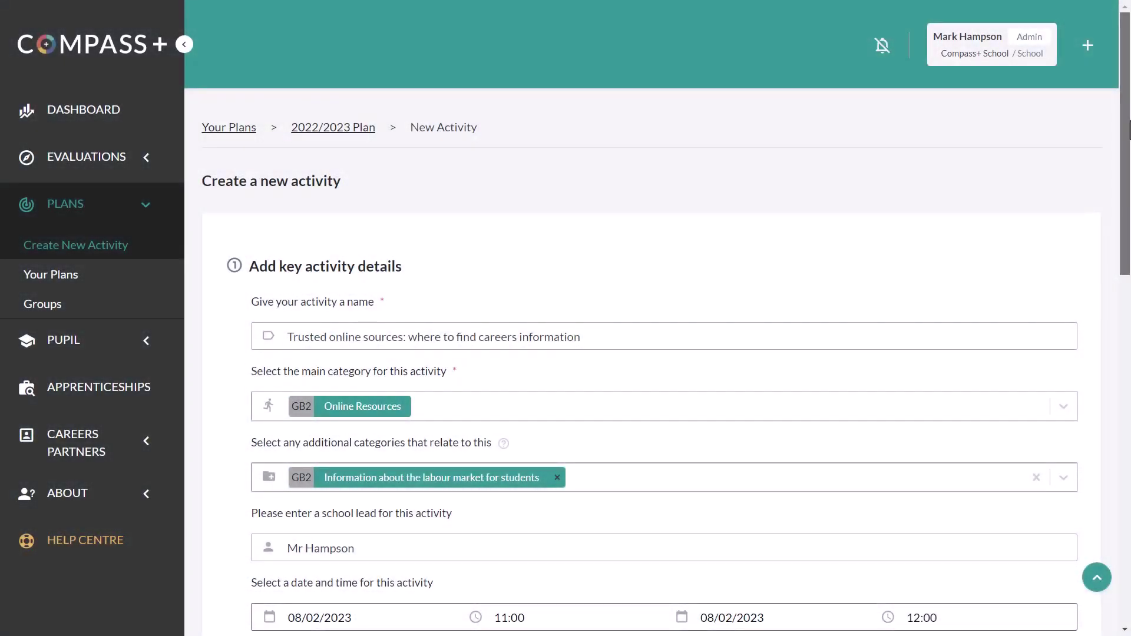
Enter 'Copy to 2023/24 plan and' in the new activity's Activity notes.
drag(1129, 131, 1060, 210)
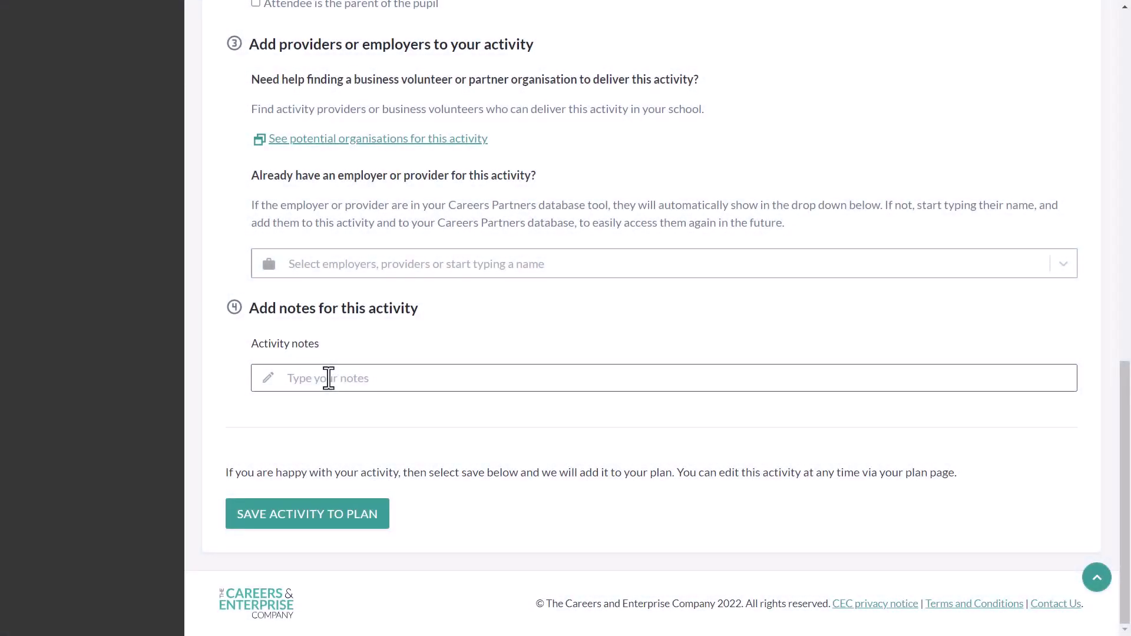
click(328, 378)
text(Copy to 2023/24 plan and)
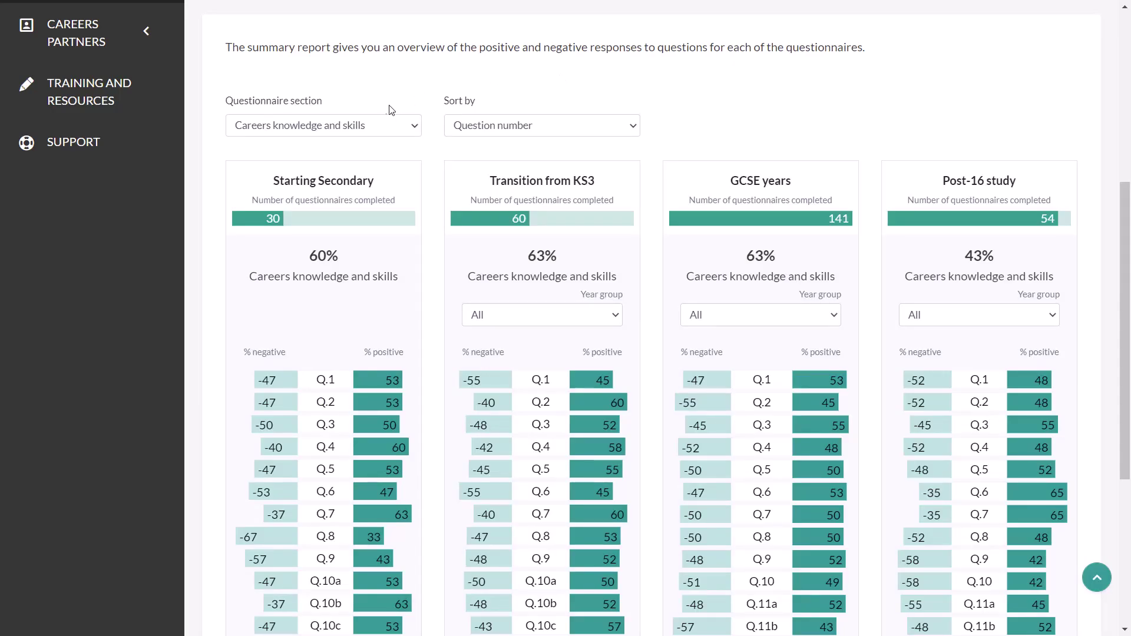
Show Essentials skills for life and work results sorted by Positive responses, checking the low-scoring bars.
click(357, 125)
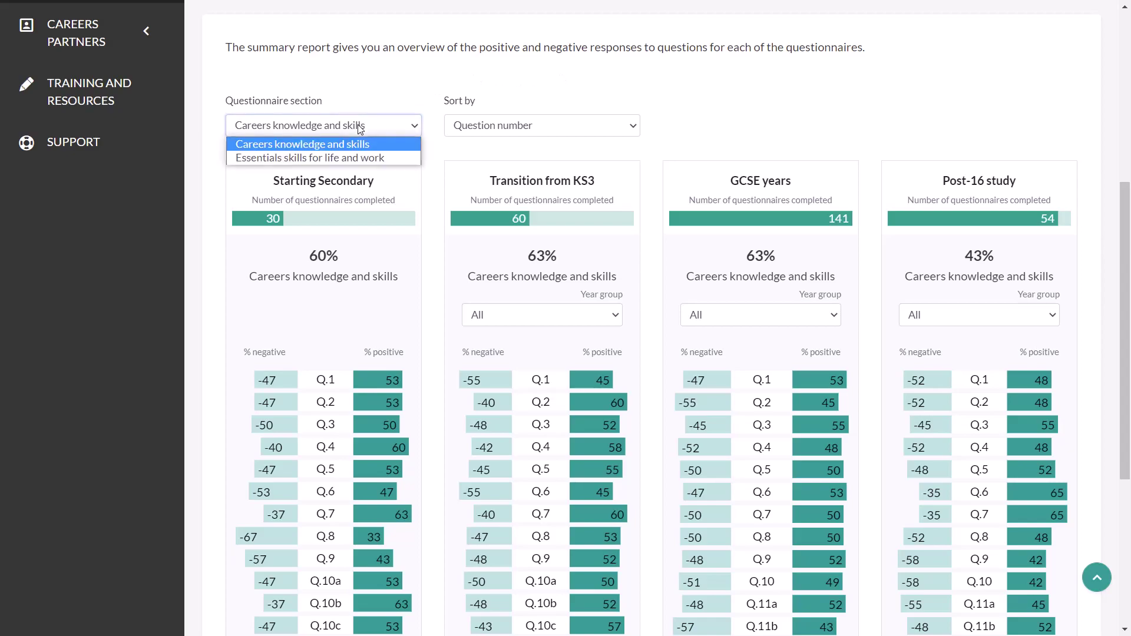
click(354, 158)
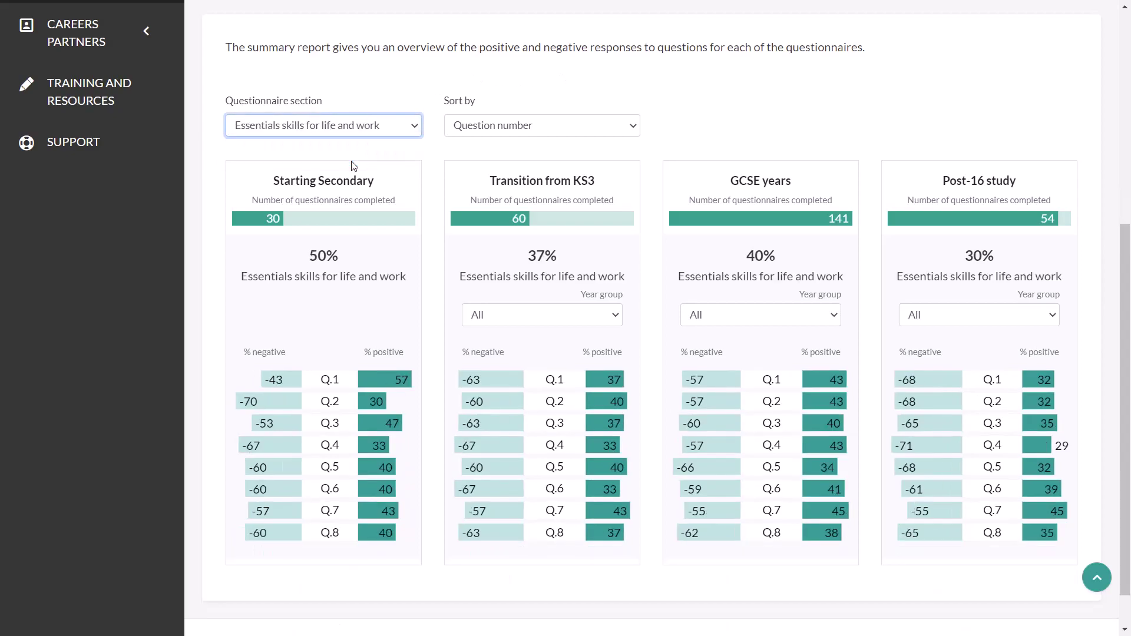
click(486, 127)
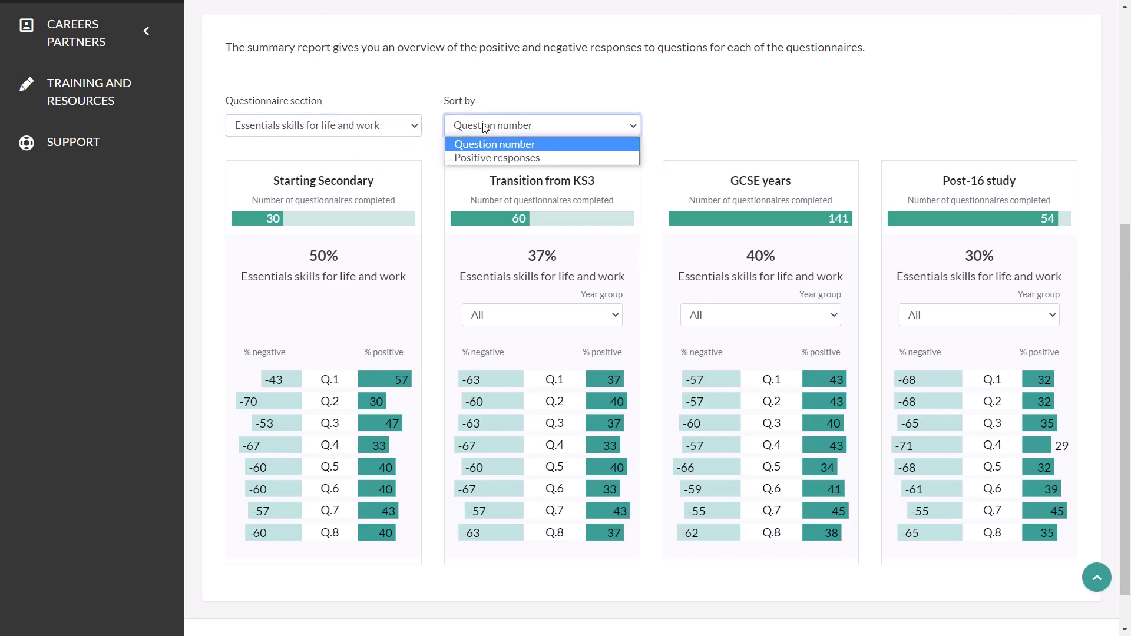
click(490, 157)
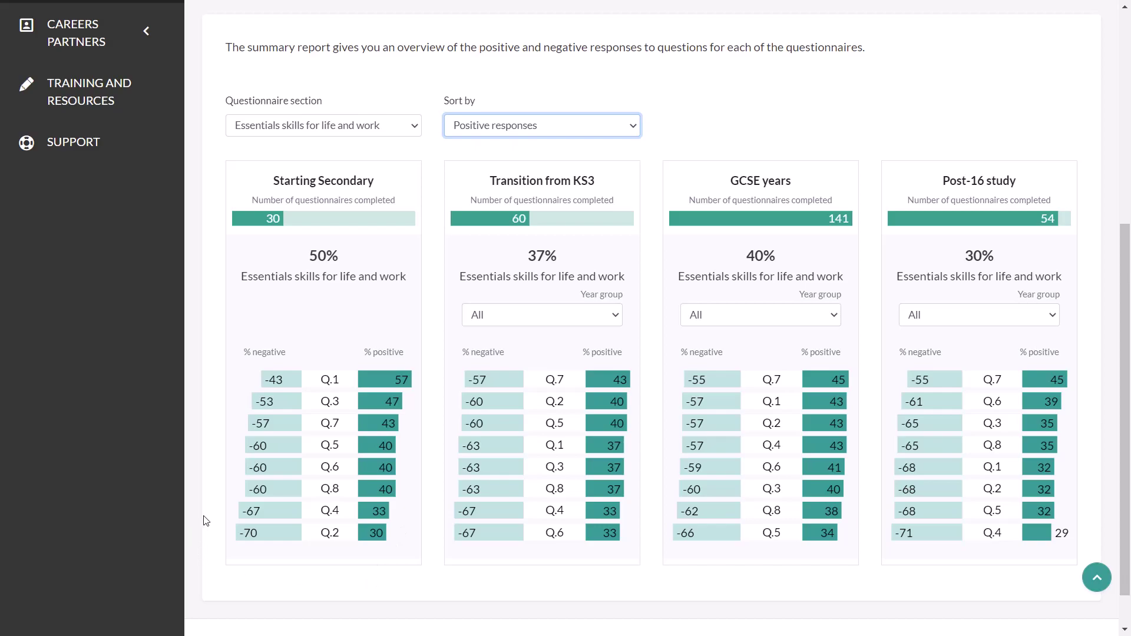
mouse_move(248, 512)
mouse_move(245, 532)
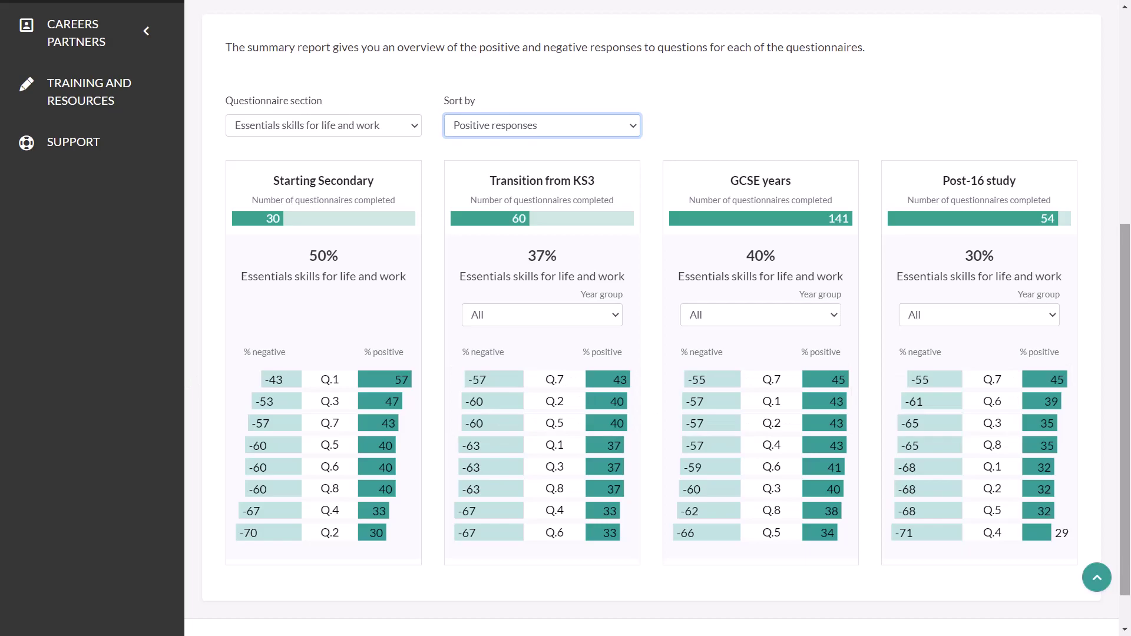
Browse the Skills Builder Hub page via Careers Partners > Skillsbuilder Framework.
scroll(922, 457, up, 3)
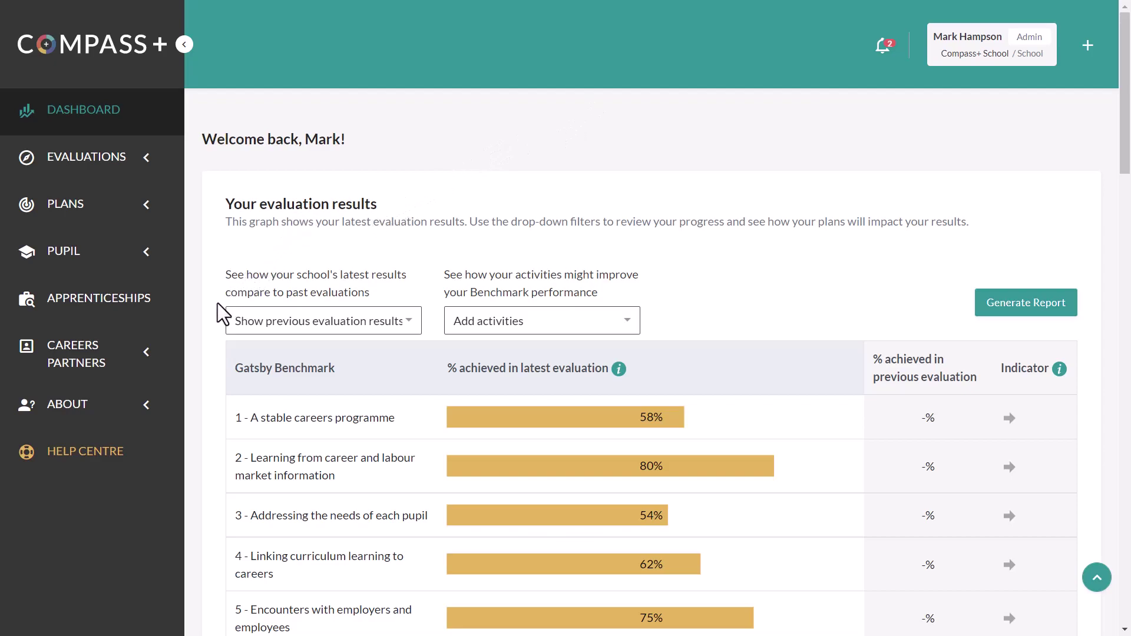
click(150, 368)
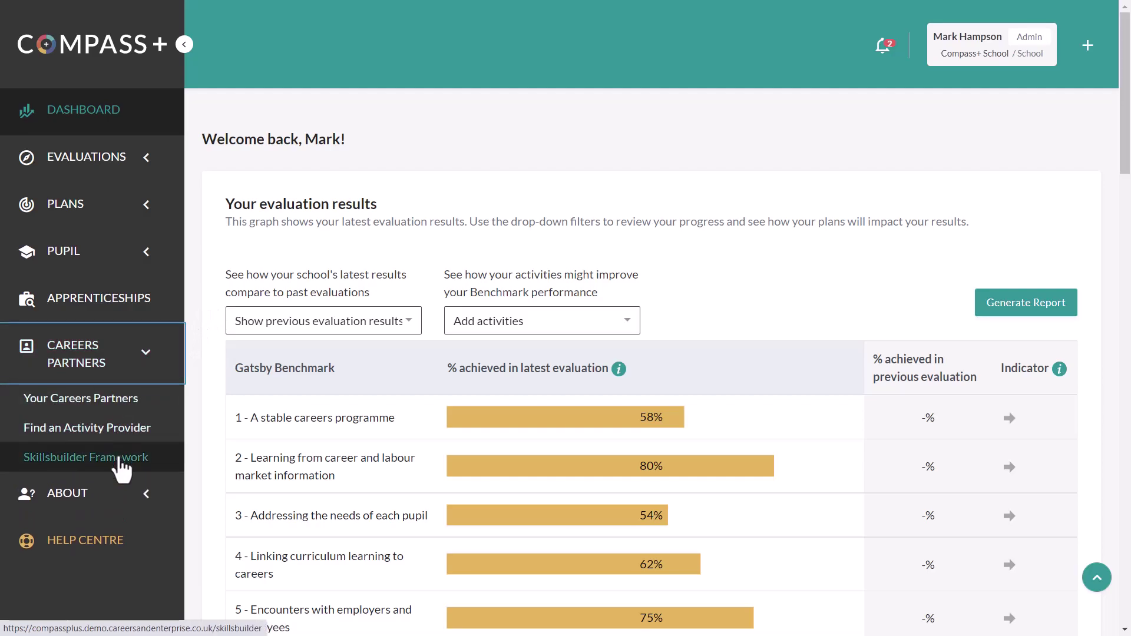
click(121, 465)
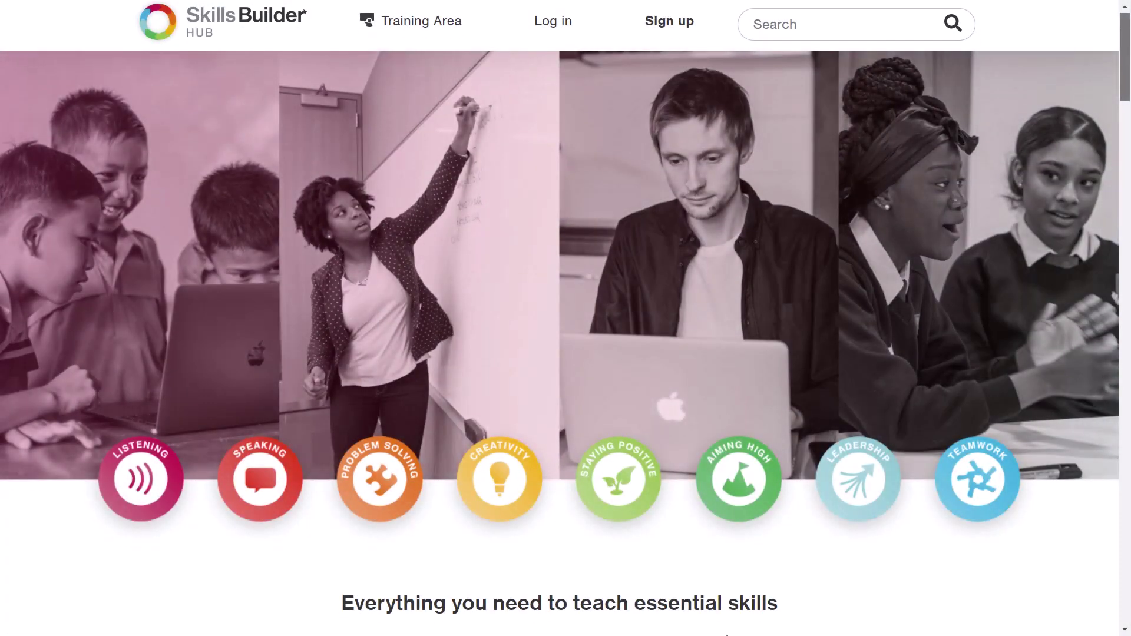
scroll(1128, 106, down, 7)
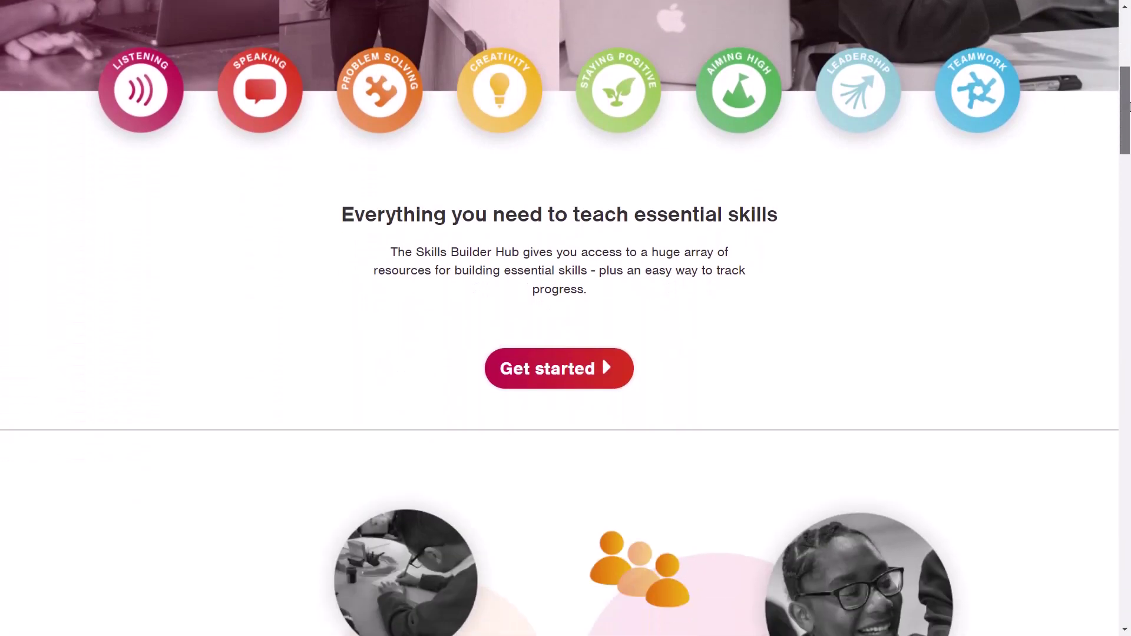
scroll(1129, 107, down, 1)
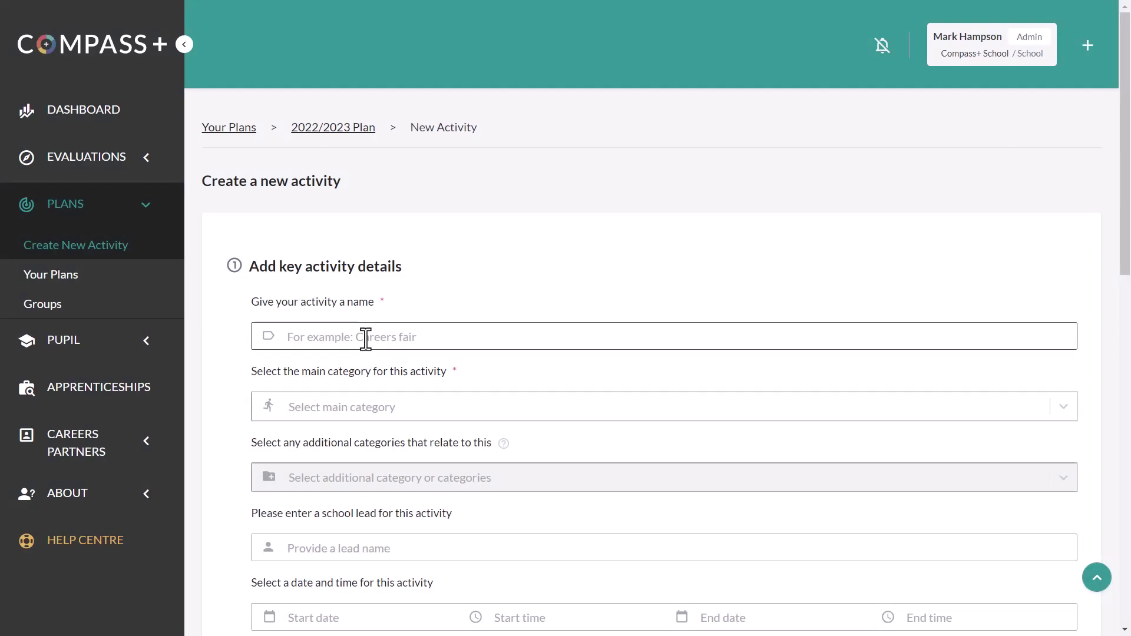
Name the activity 'Y7 talk on collaboration (City Labs)' with Science lessons as main category.
click(365, 337)
text(Y7 talk on collaboration (City Labs))
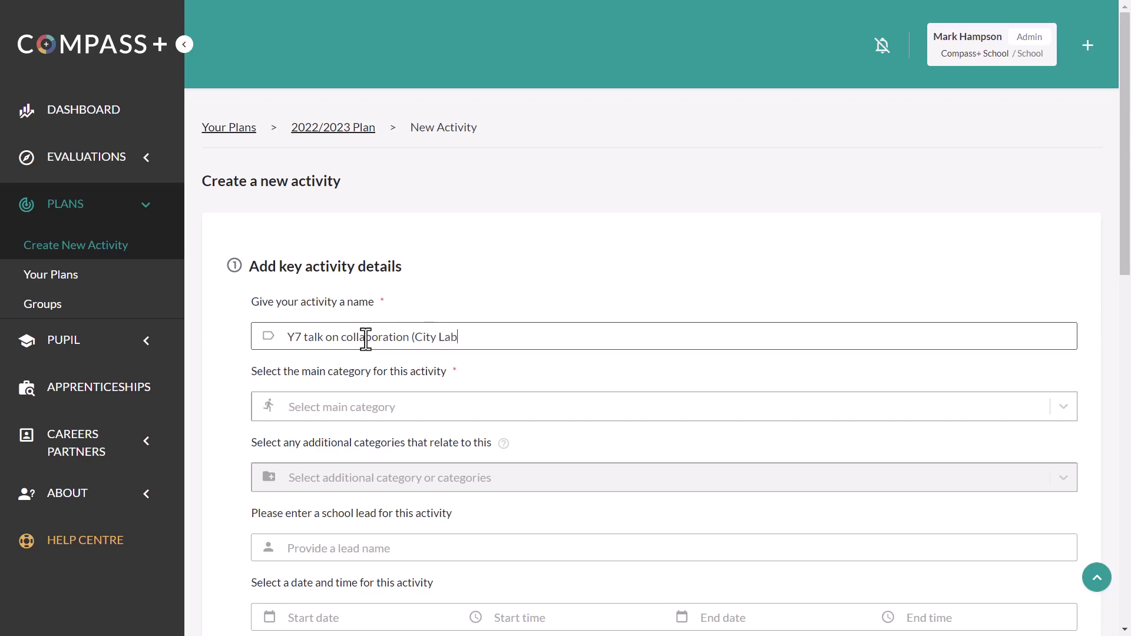
click(367, 412)
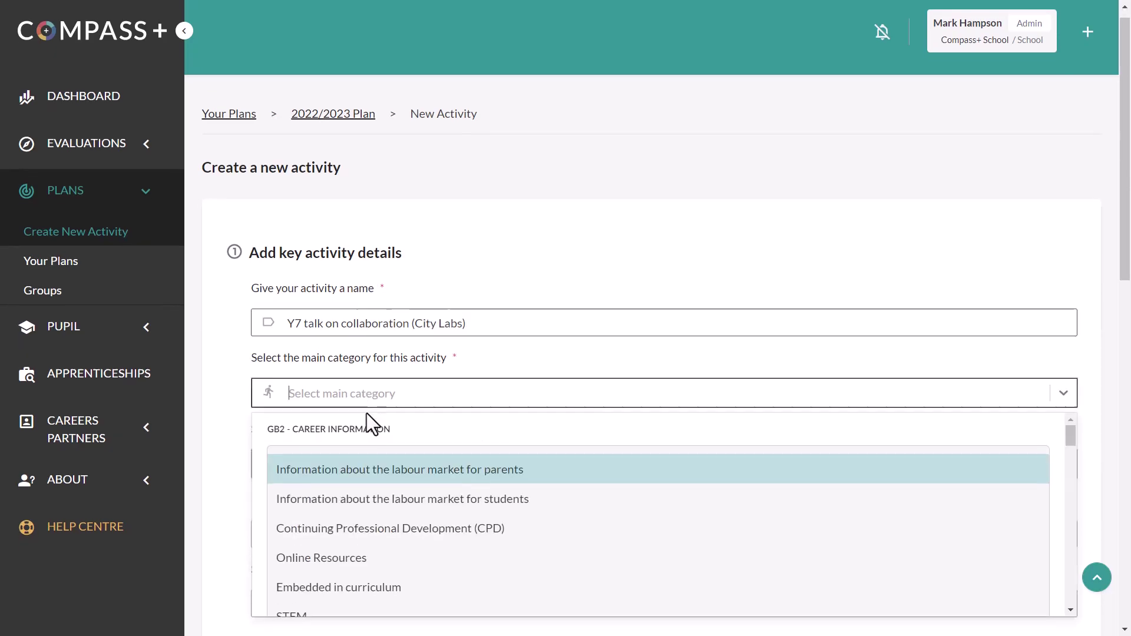
scroll(383, 507, down, 1)
scroll(383, 513, down, 7)
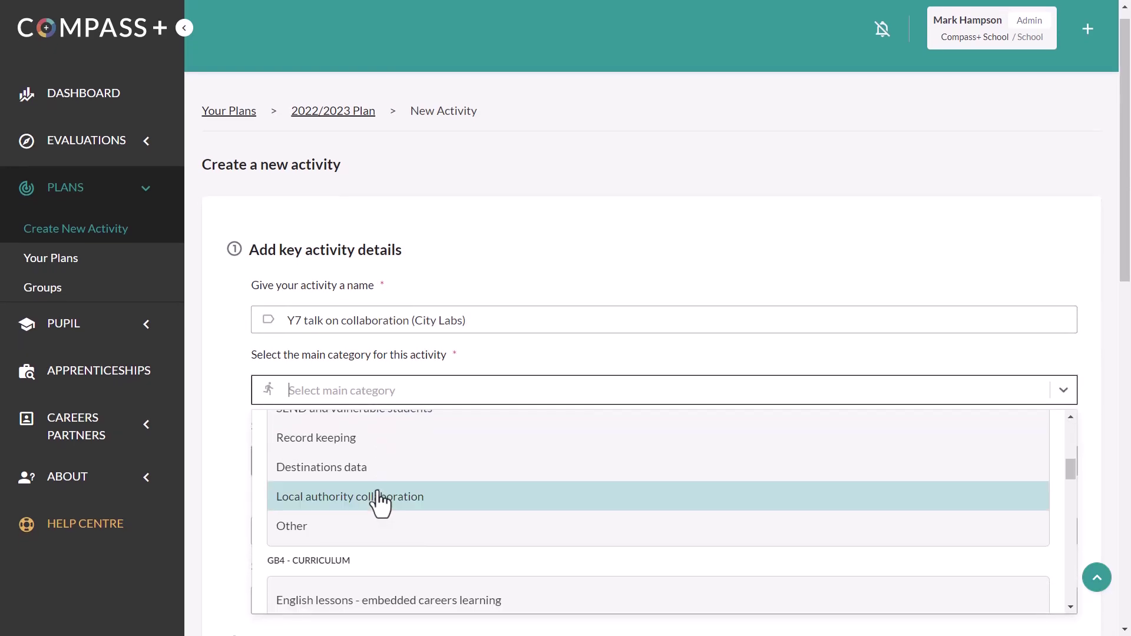
click(390, 518)
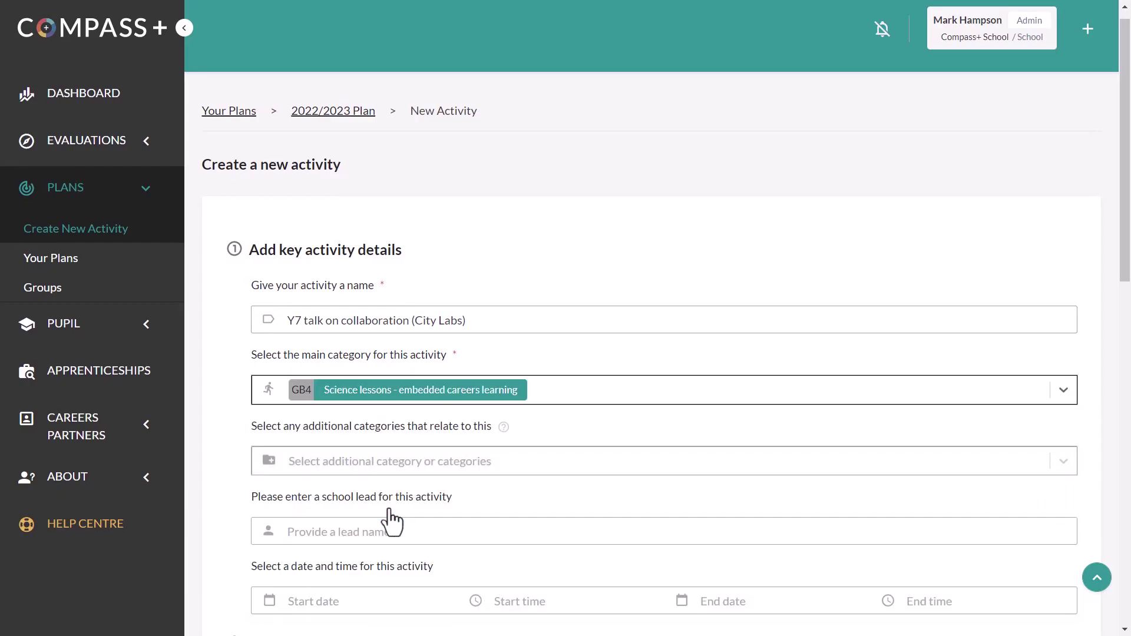
Add labour-market information for students as an extra category and enter the school lead's name.
click(403, 466)
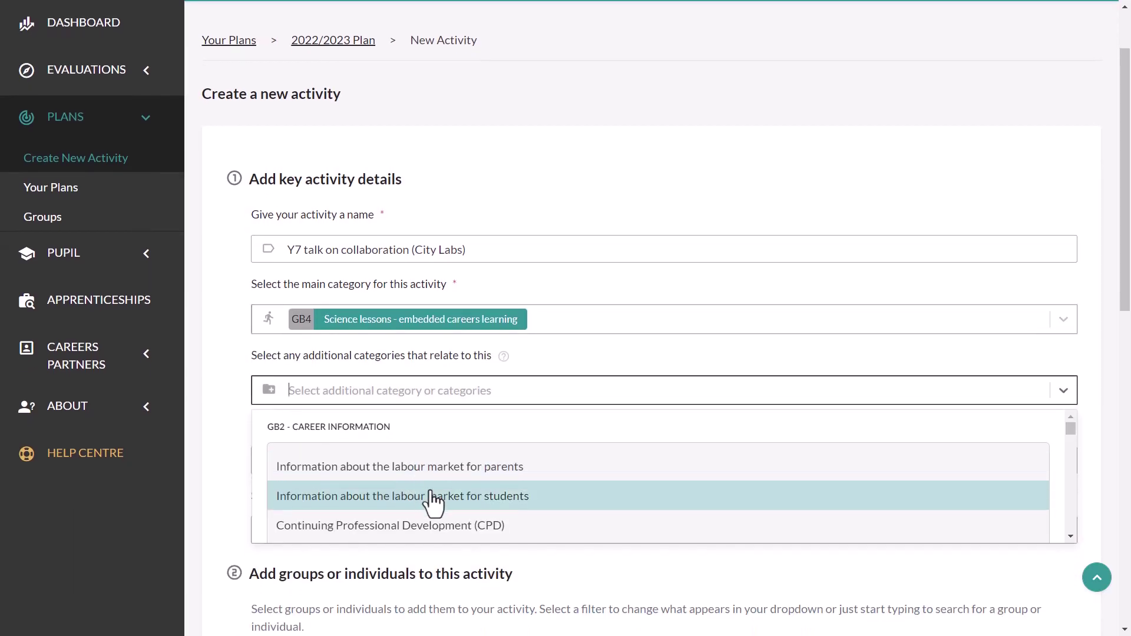
click(433, 497)
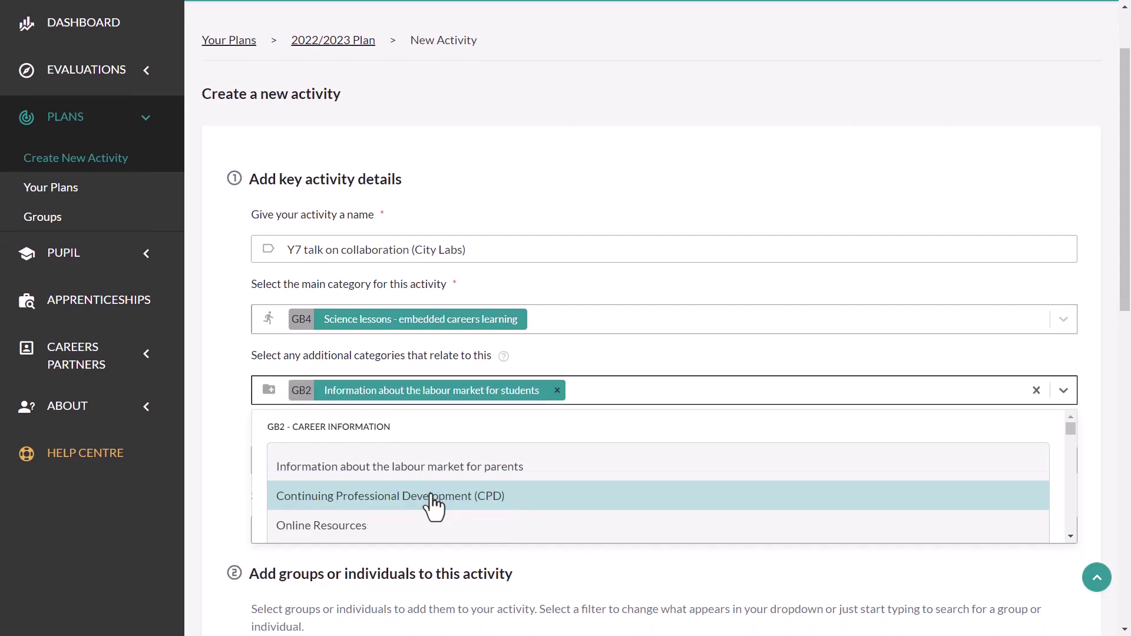
click(235, 460)
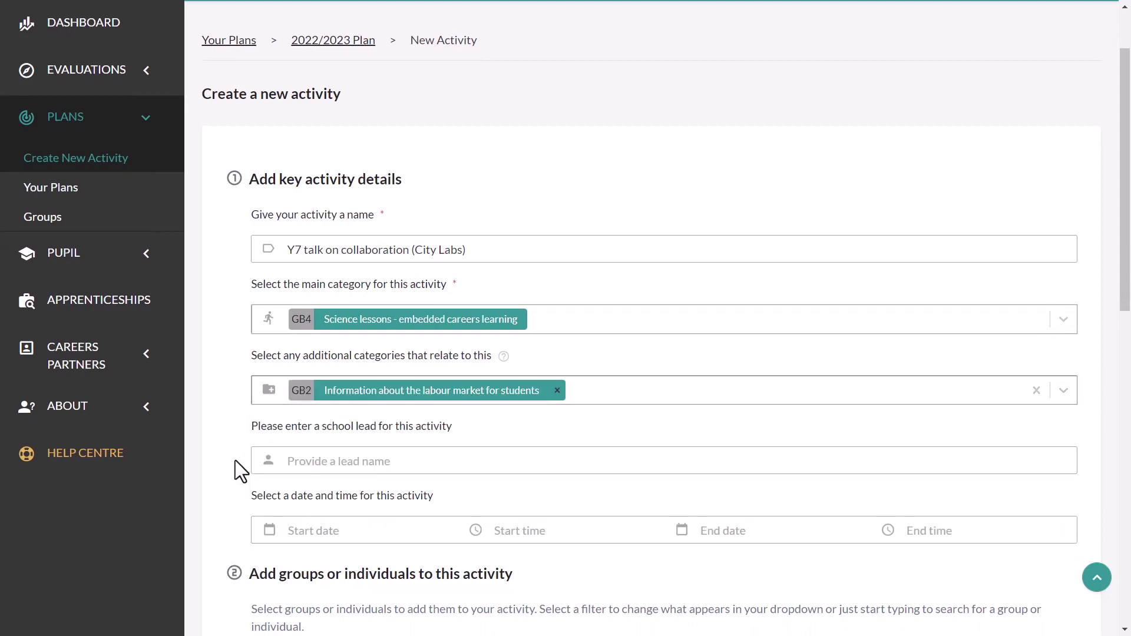
click(324, 458)
text(Mr Hampson)
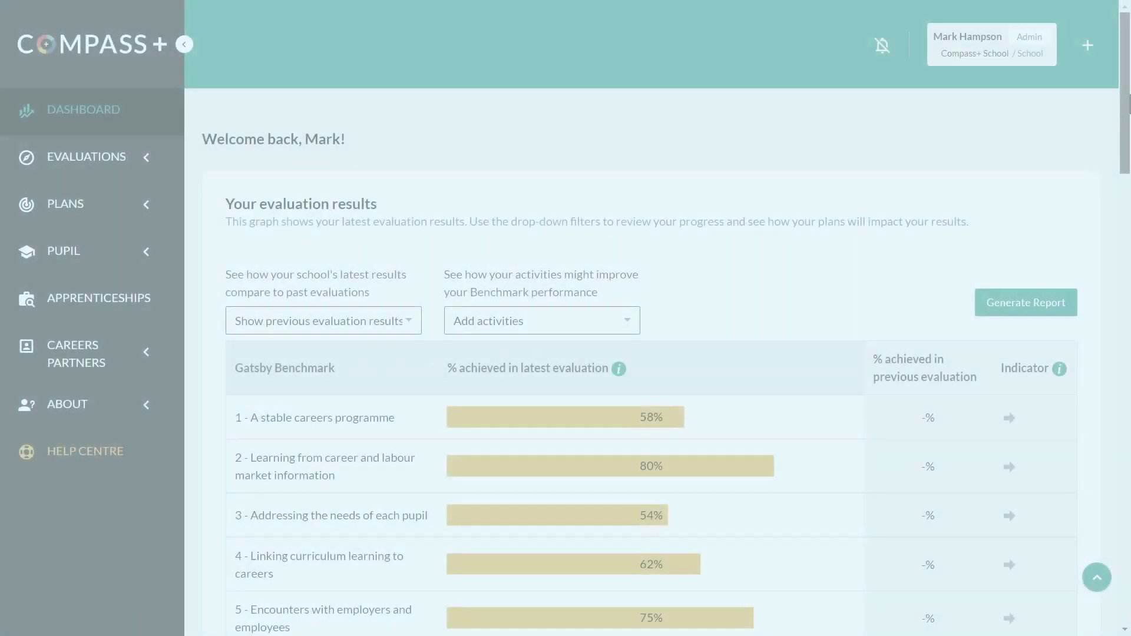
Scroll the dashboard down to the Gatsby Benchmark evaluation results table.
scroll(1129, 130, down, 3)
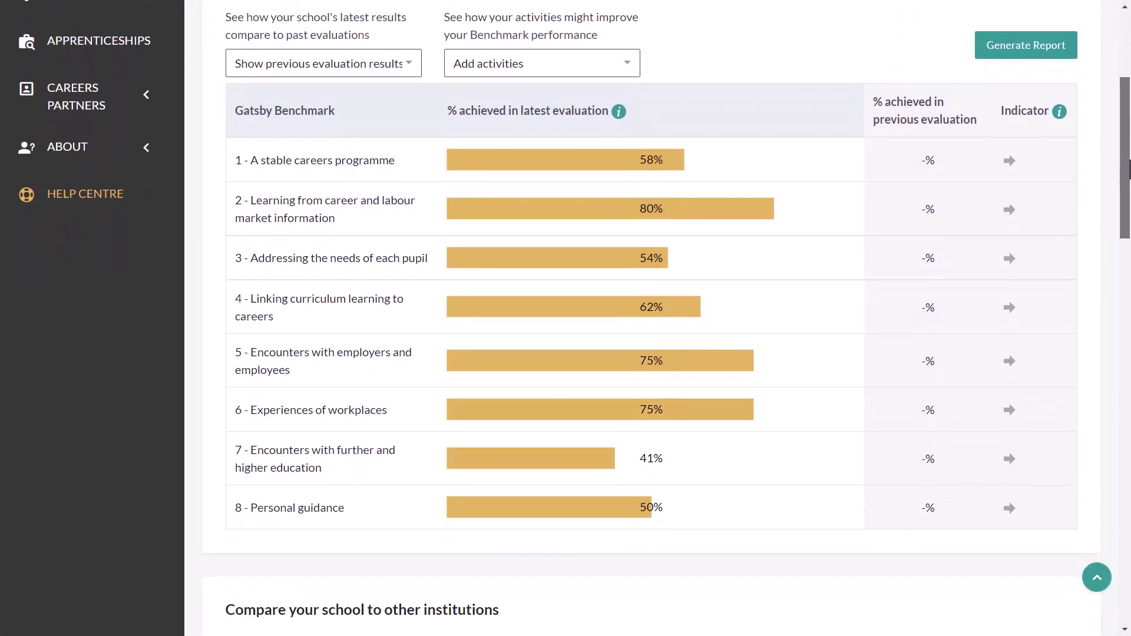
mouse_move(662, 316)
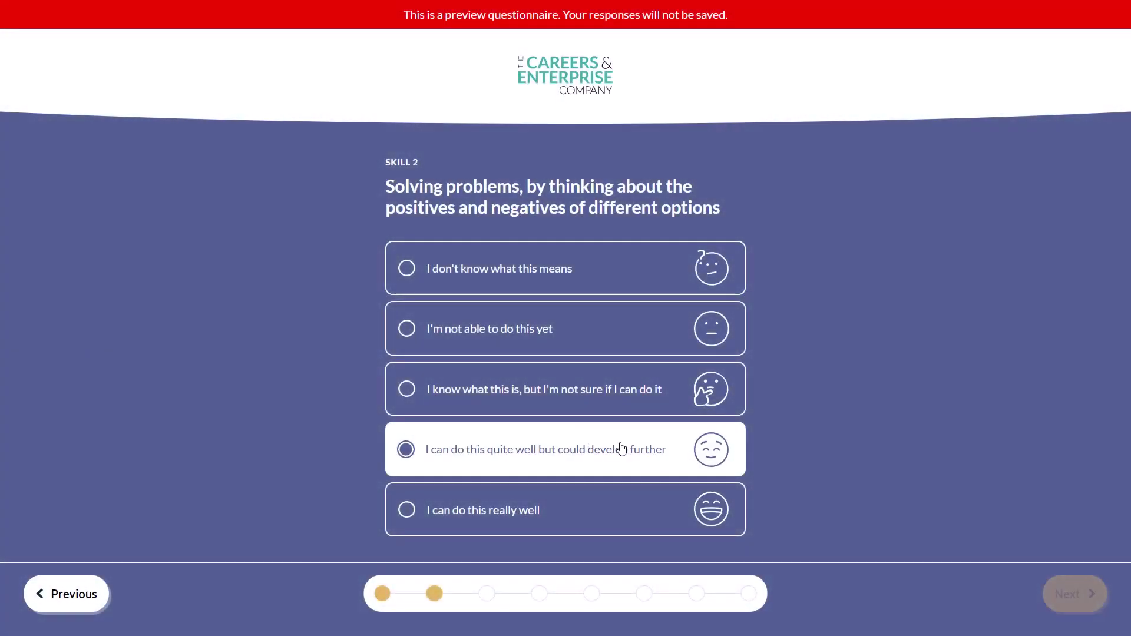
Answer Skill 3, group discussions, with 'I can do this quite well but could develop further'.
click(1053, 586)
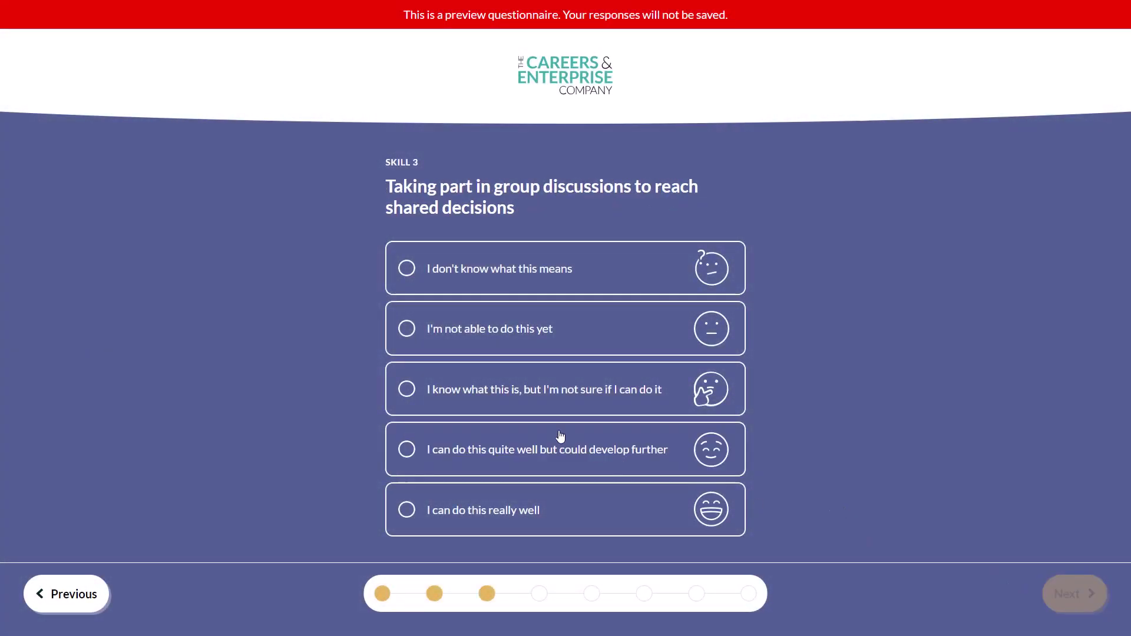
click(575, 453)
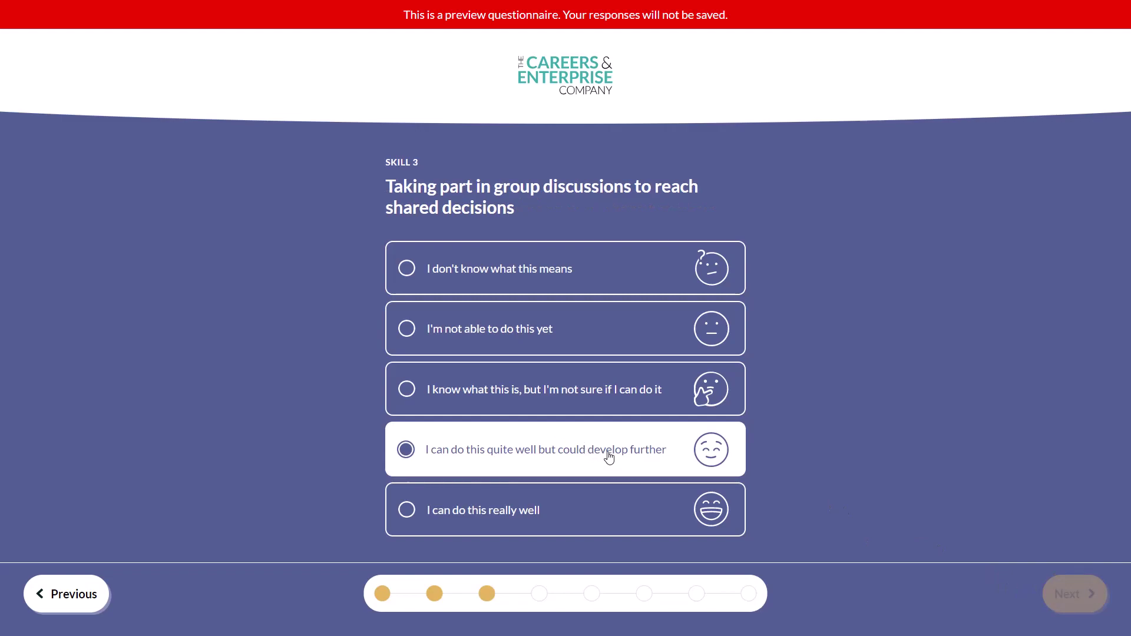